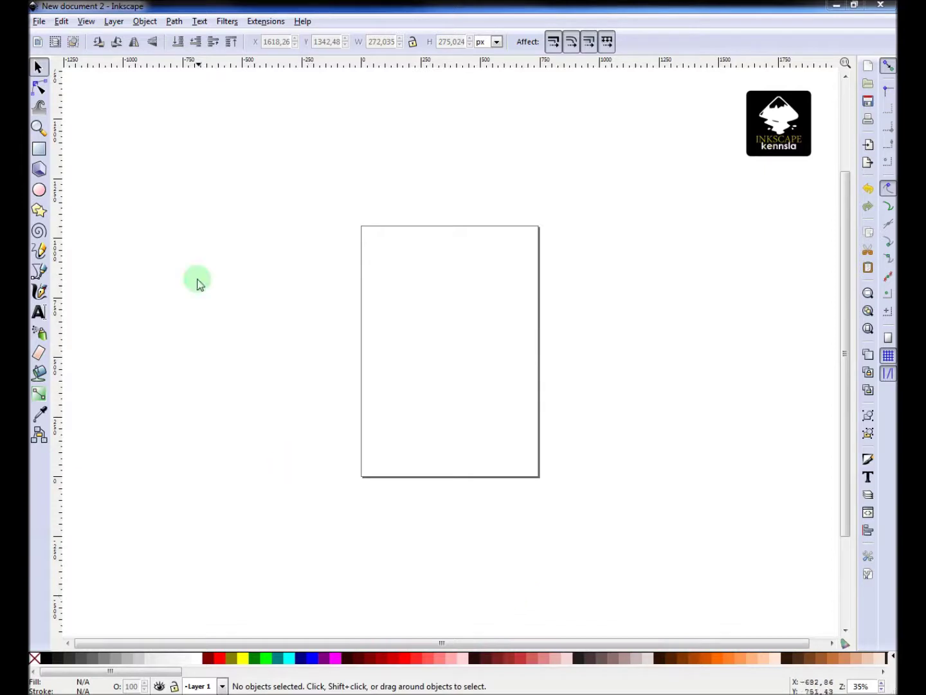
- Hide the toolbox and show it again
left_click(86, 22)
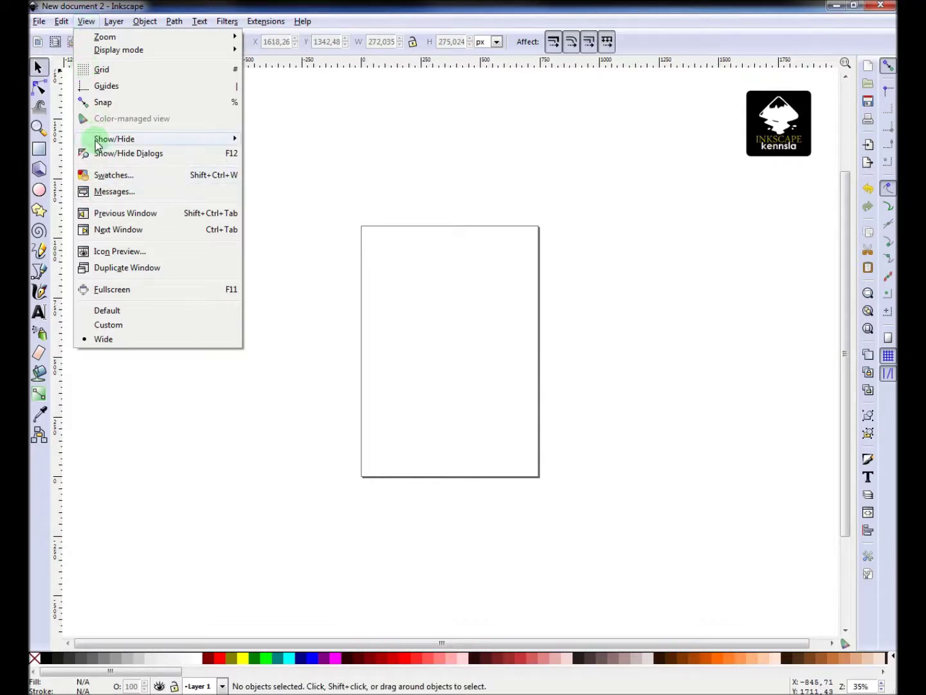
mouse_move(100, 142)
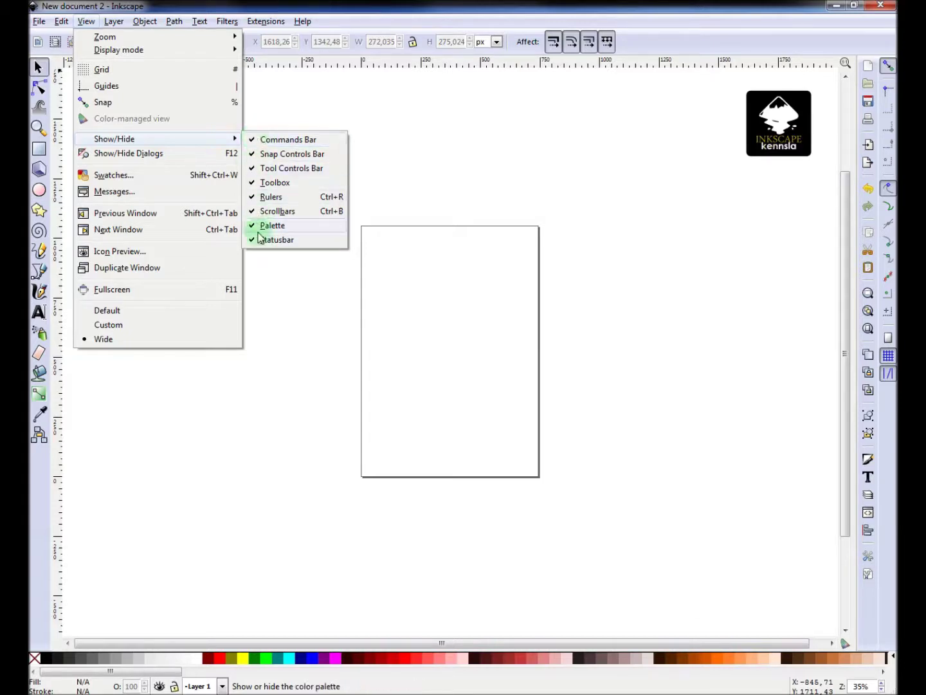
left_click(269, 183)
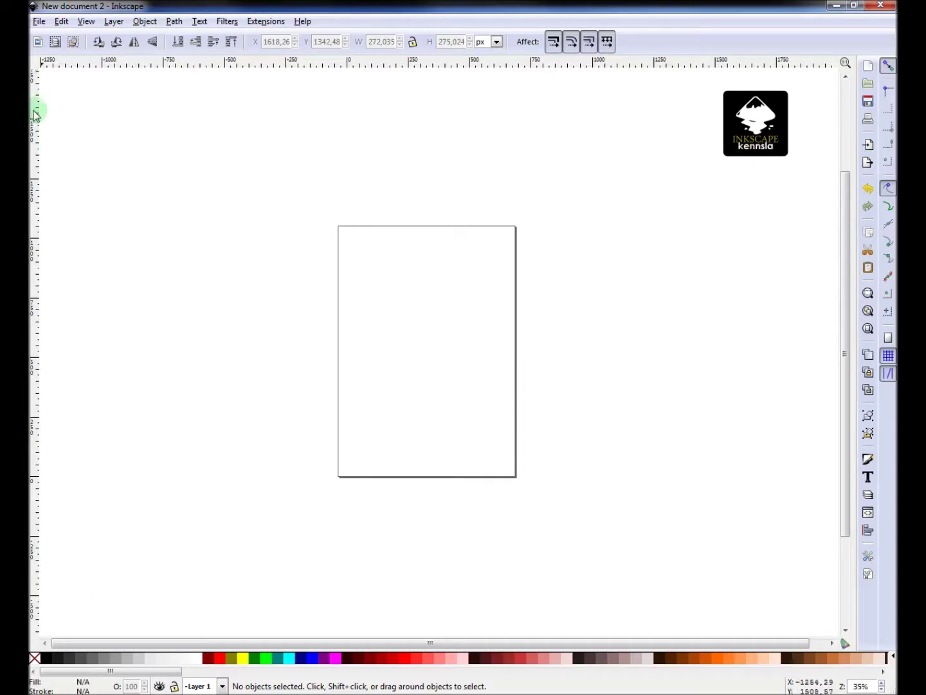
left_click(85, 21)
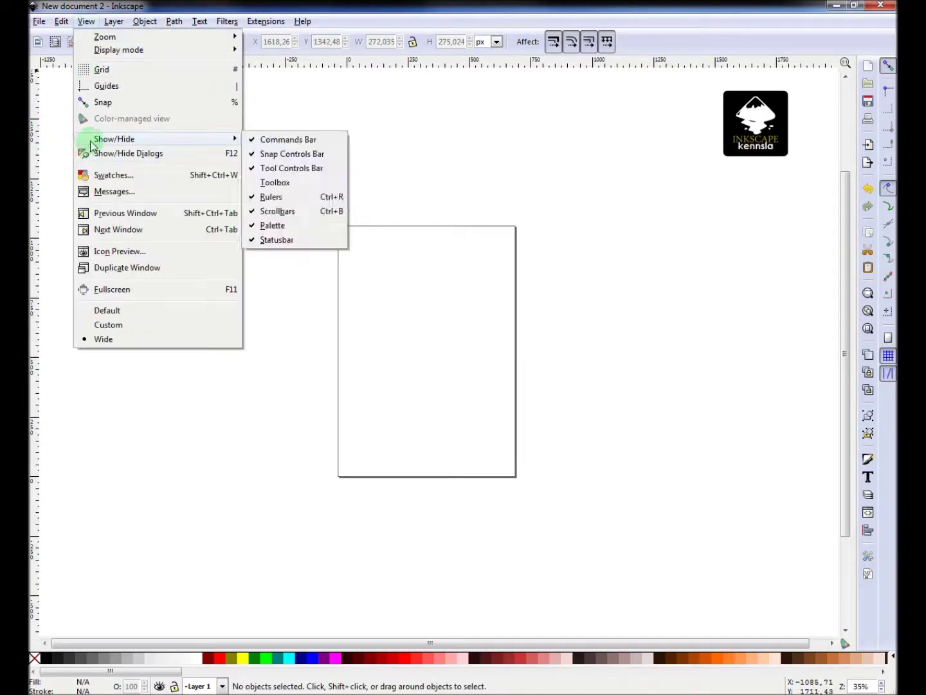
left_click(277, 183)
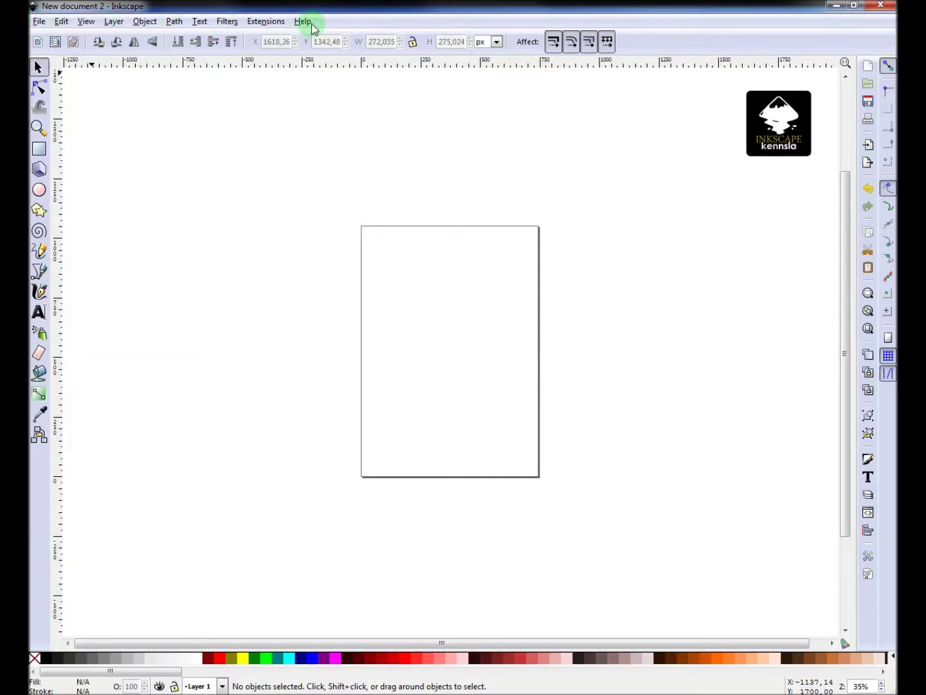
- Look through the available file, edit, view, layer, object, path, text, filter, extension and help commands
left_click(40, 21)
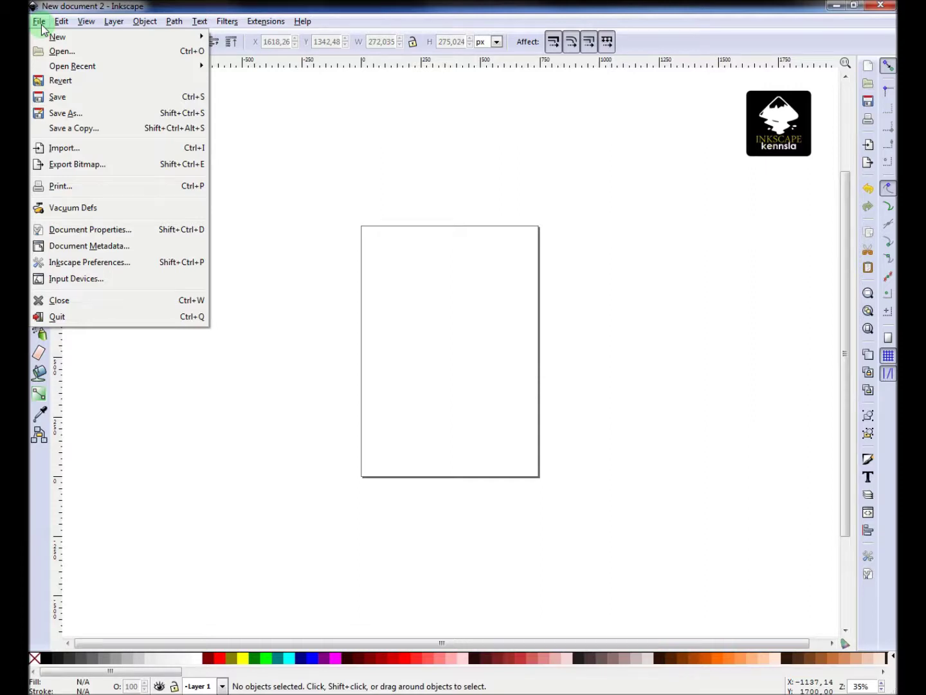
mouse_move(58, 28)
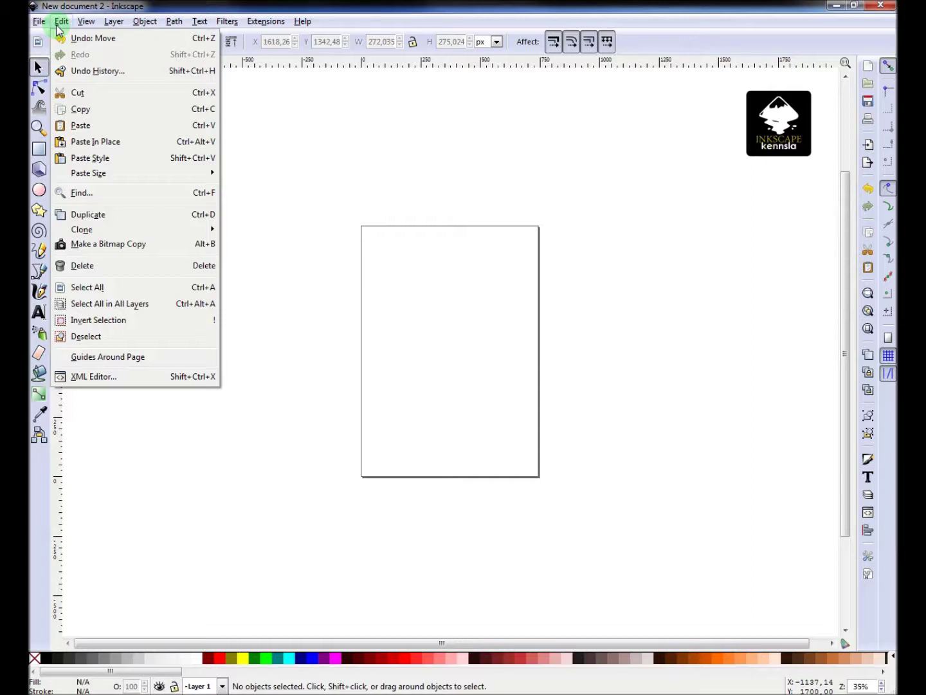
left_click(84, 26)
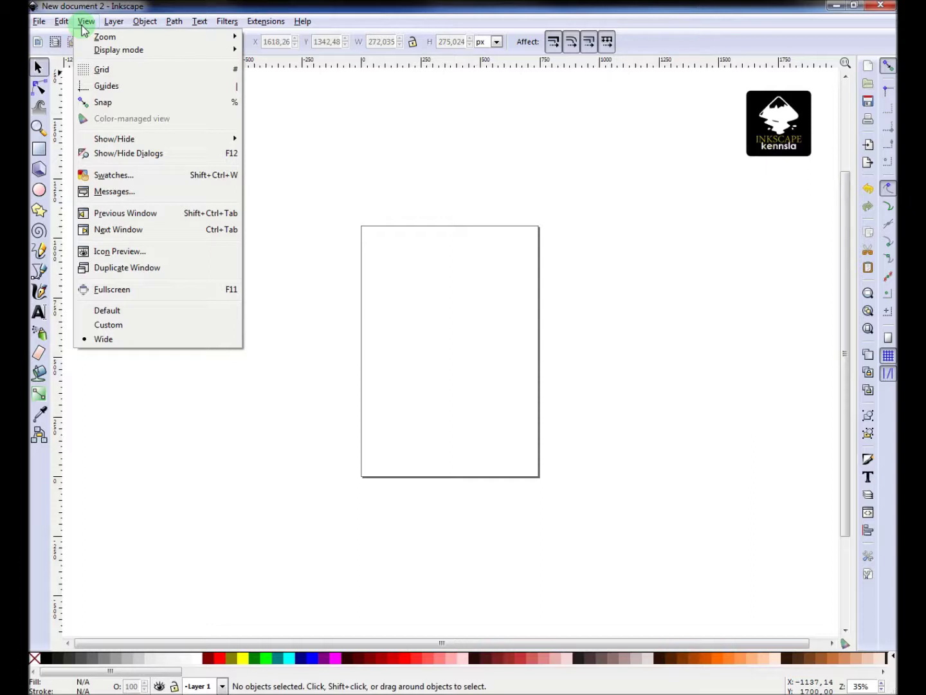
mouse_move(112, 26)
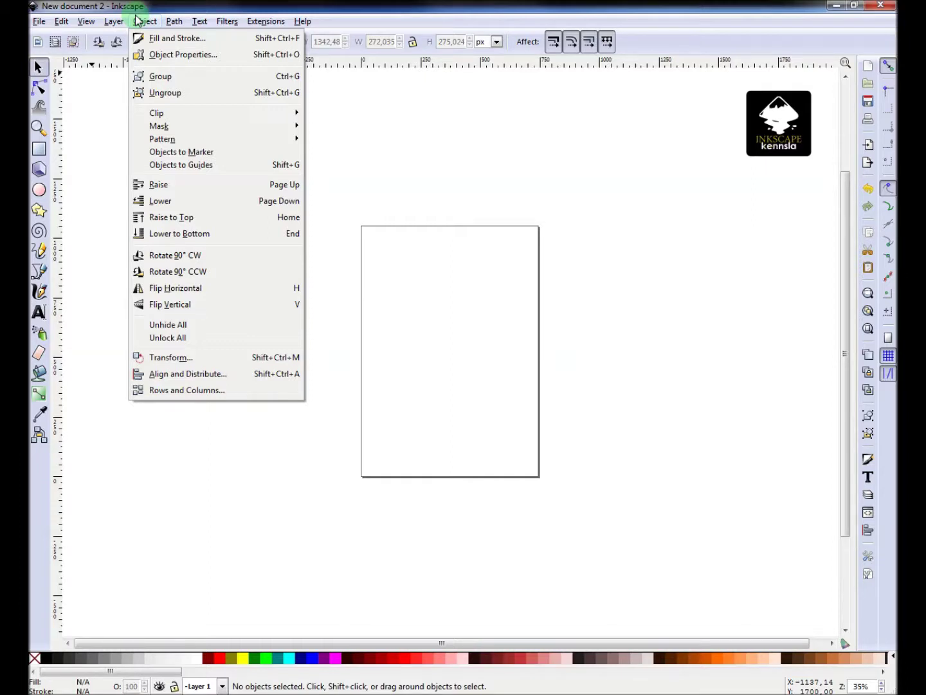
left_click(606, 147)
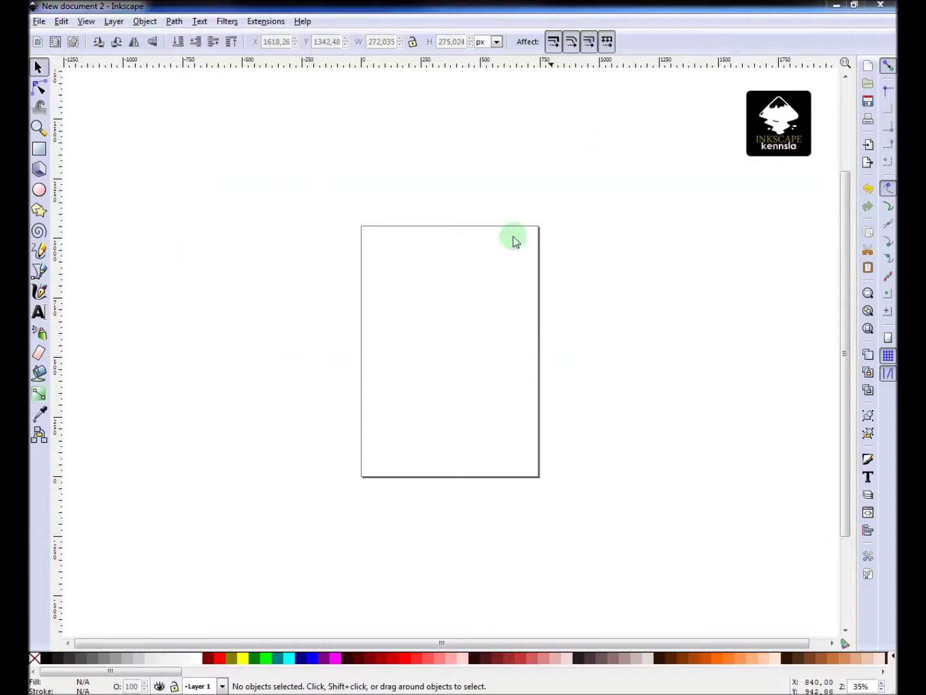
left_click(175, 22)
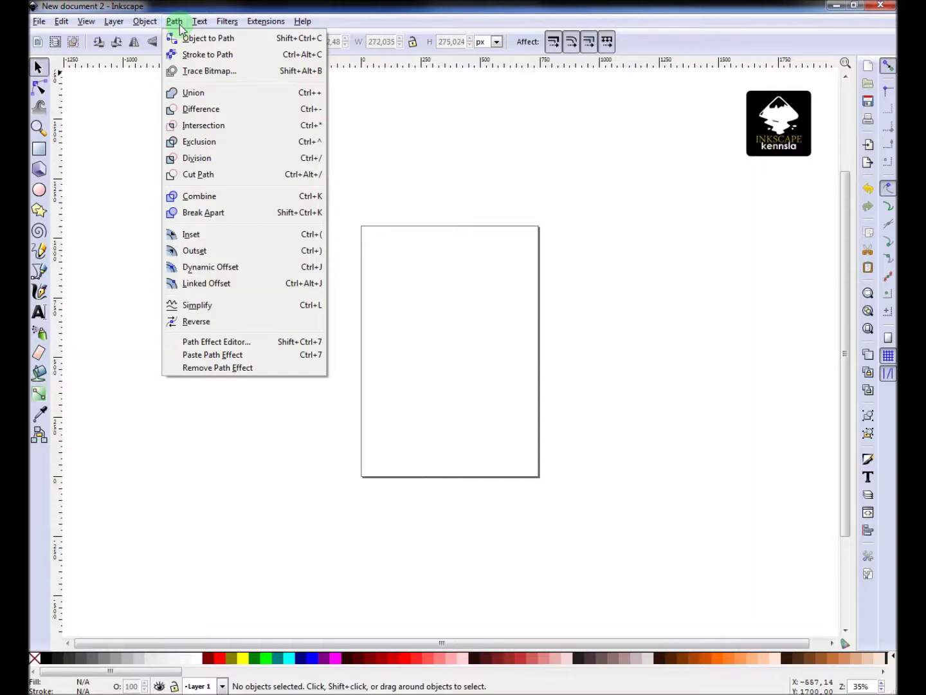
mouse_move(202, 27)
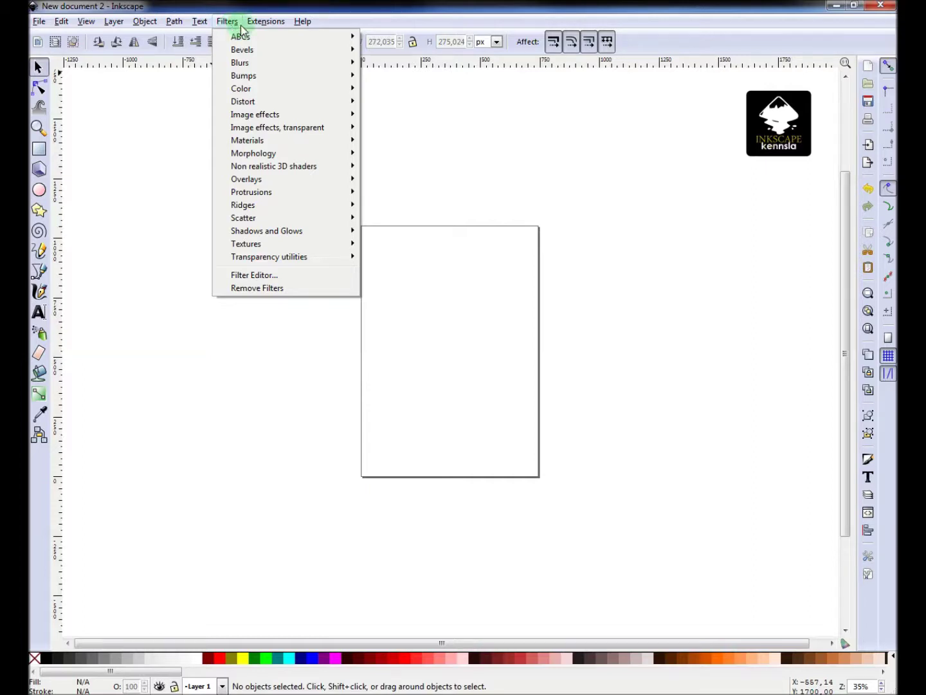
left_click(256, 22)
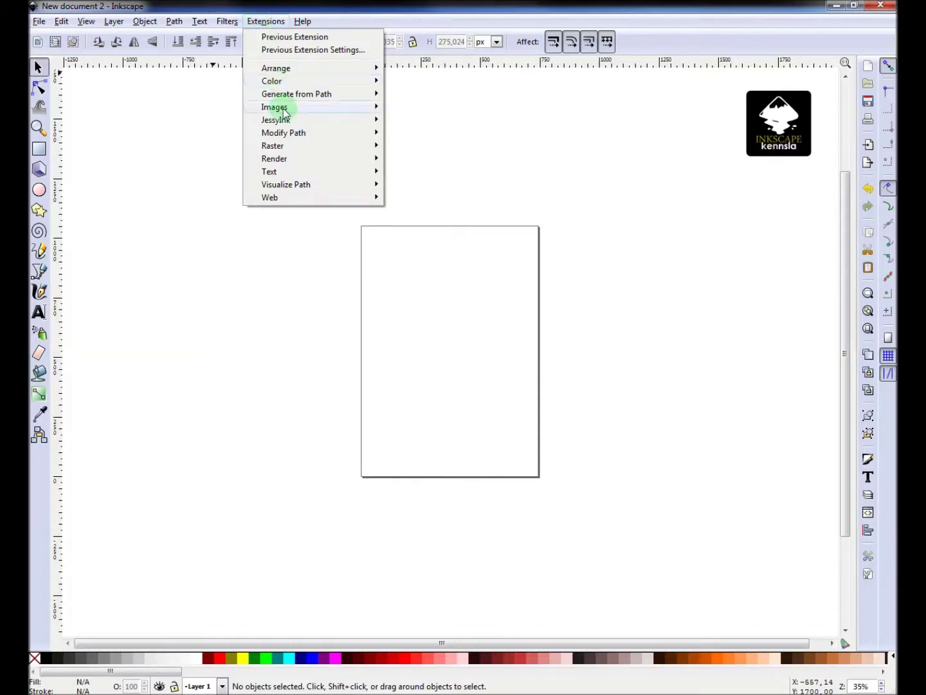
mouse_move(286, 137)
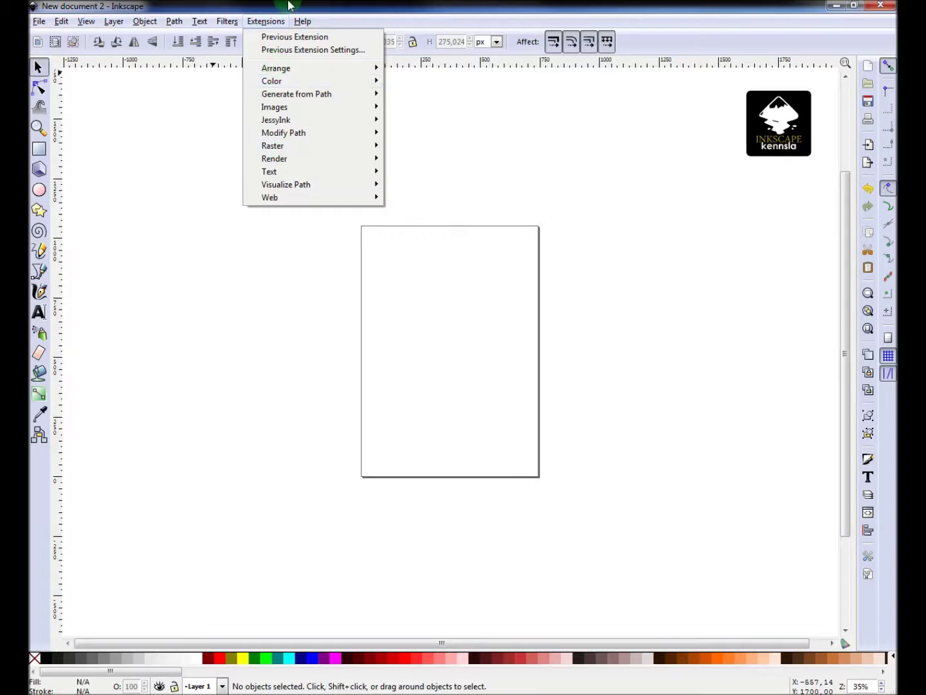
mouse_move(308, 27)
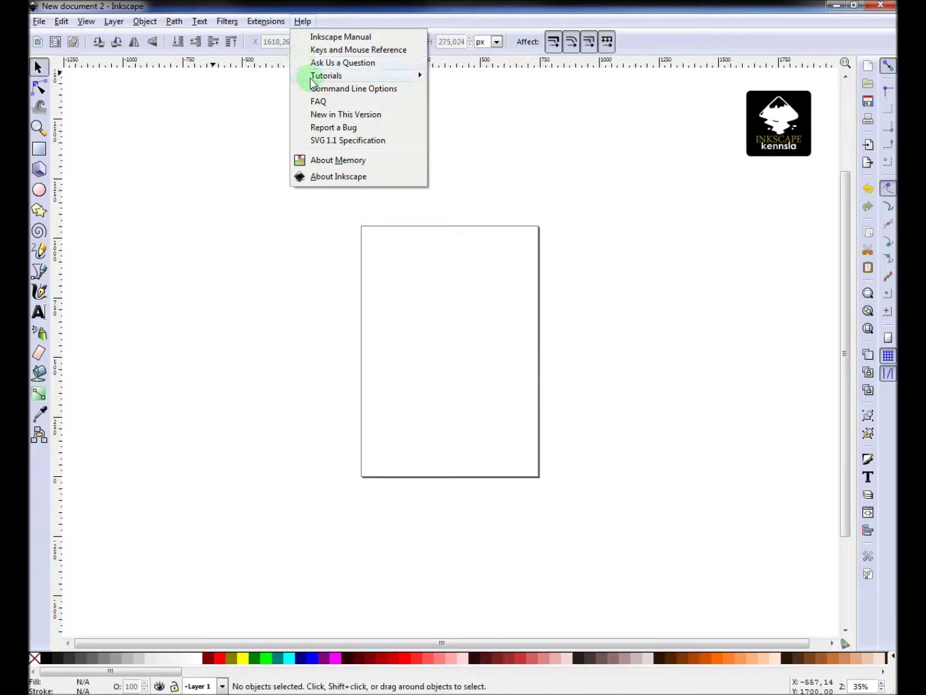
mouse_move(312, 82)
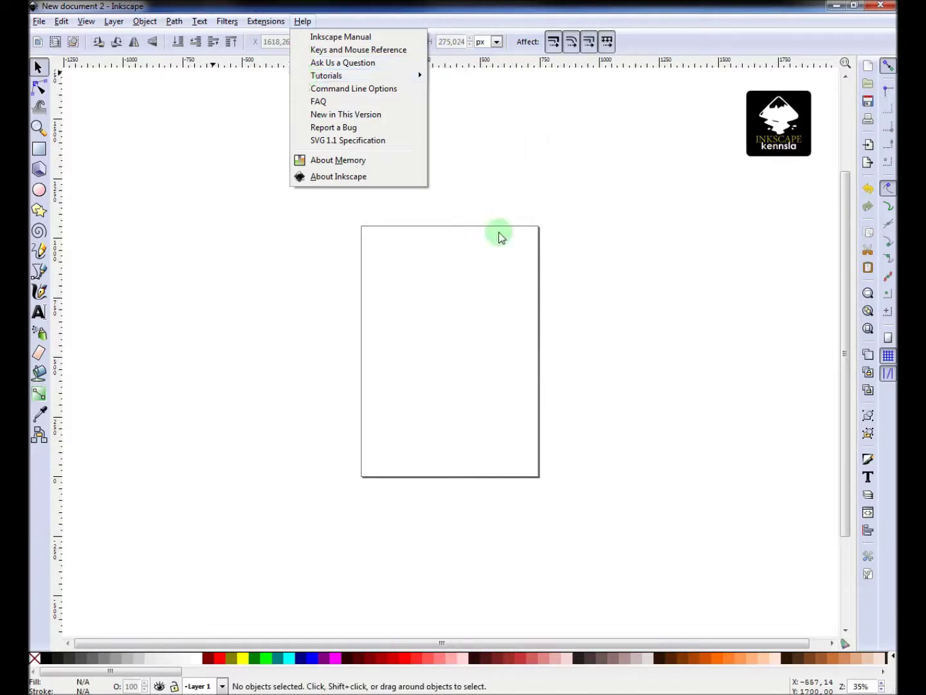
left_click(474, 137)
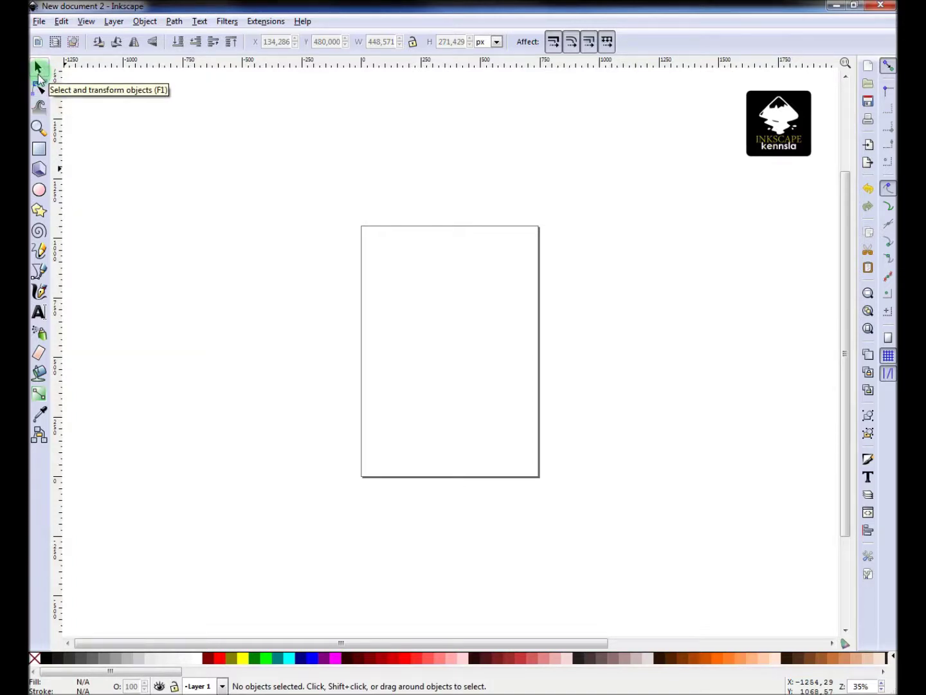
left_click(40, 148)
left_click_drag(389, 271, 523, 345)
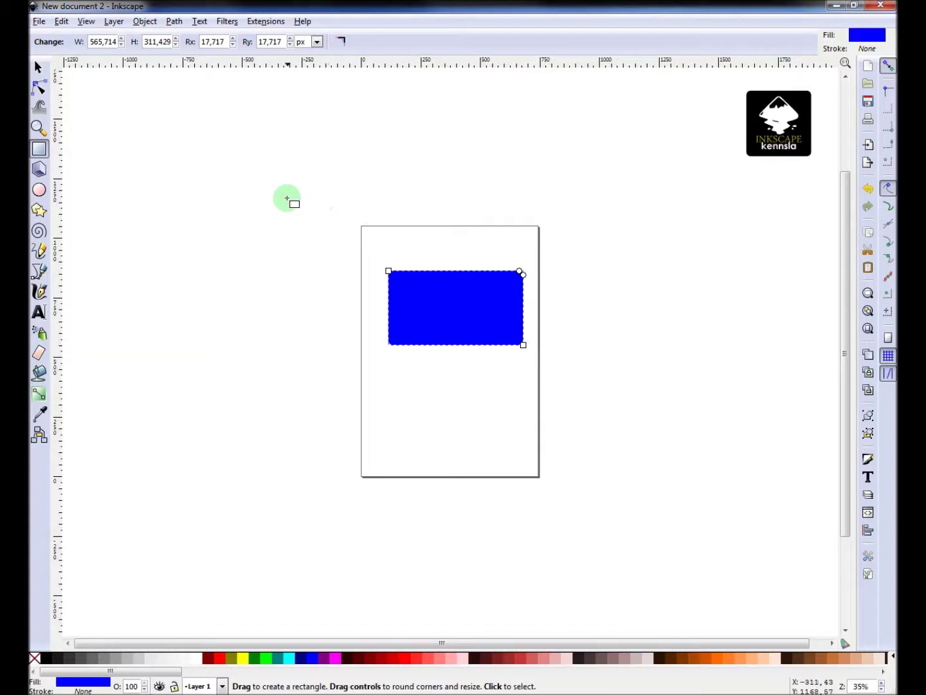
key("s")
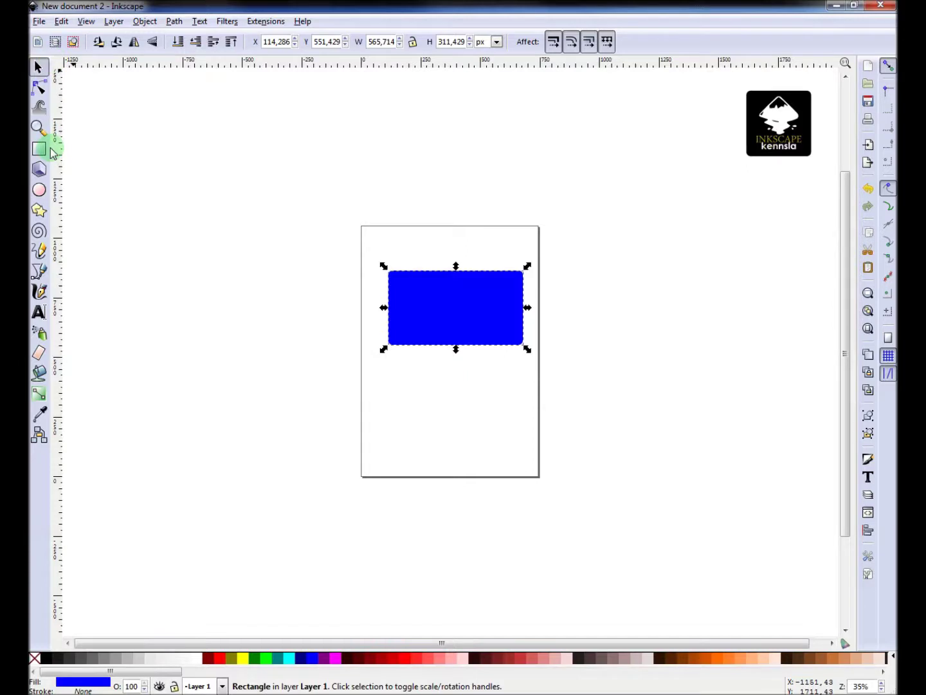
key("ctrl+z")
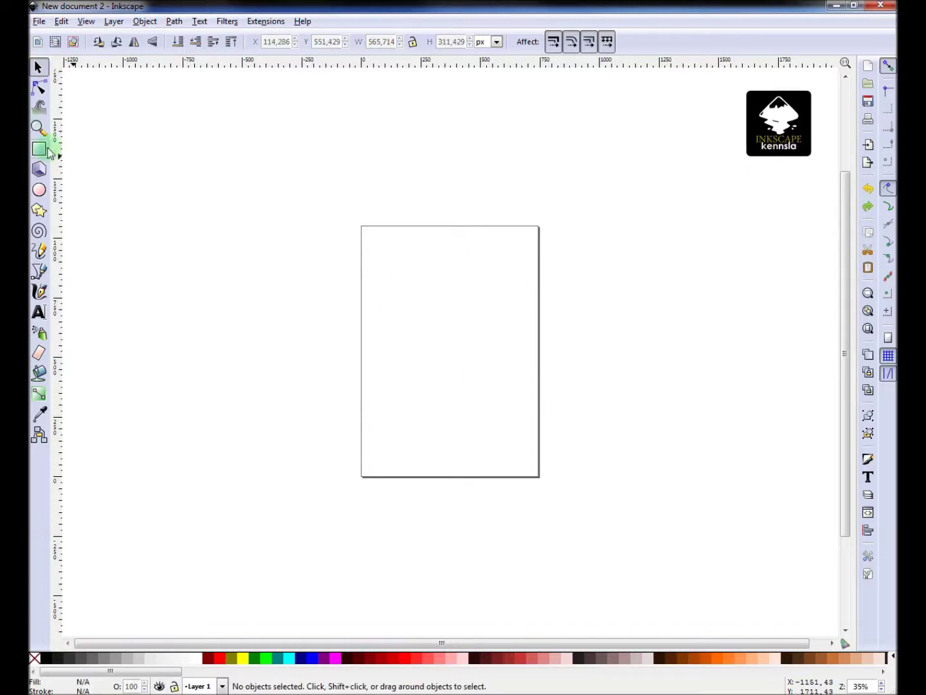
- Draw a rounded rectangle about 537 by 266 px in the page's upper part, with a red fill and blue stroke
left_click(40, 149)
left_click_drag(365, 247, 493, 309)
key("s")
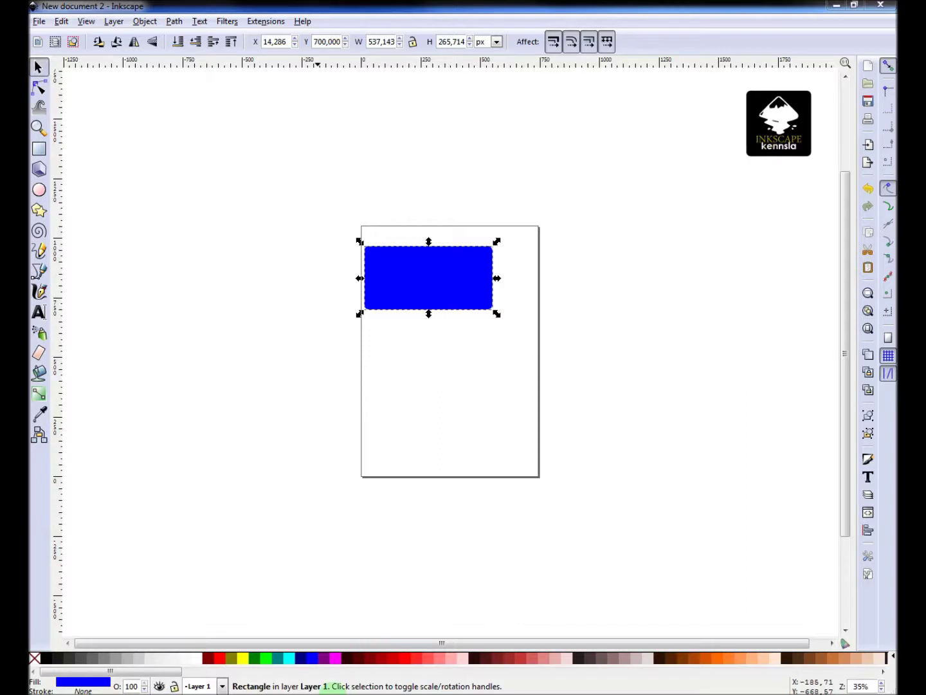
left_click(404, 659)
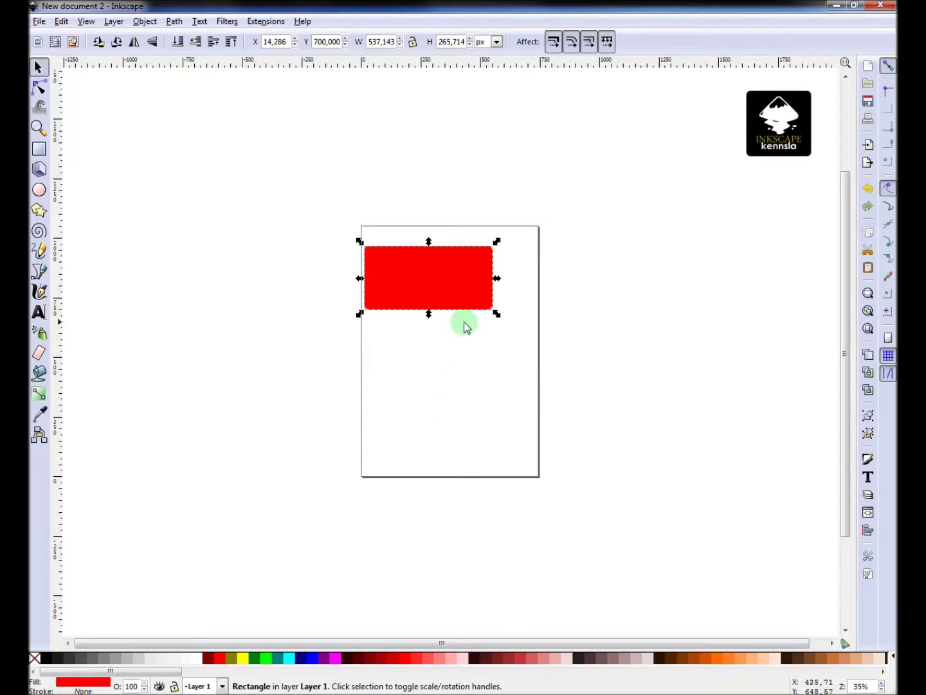
left_click(311, 660, "shift")
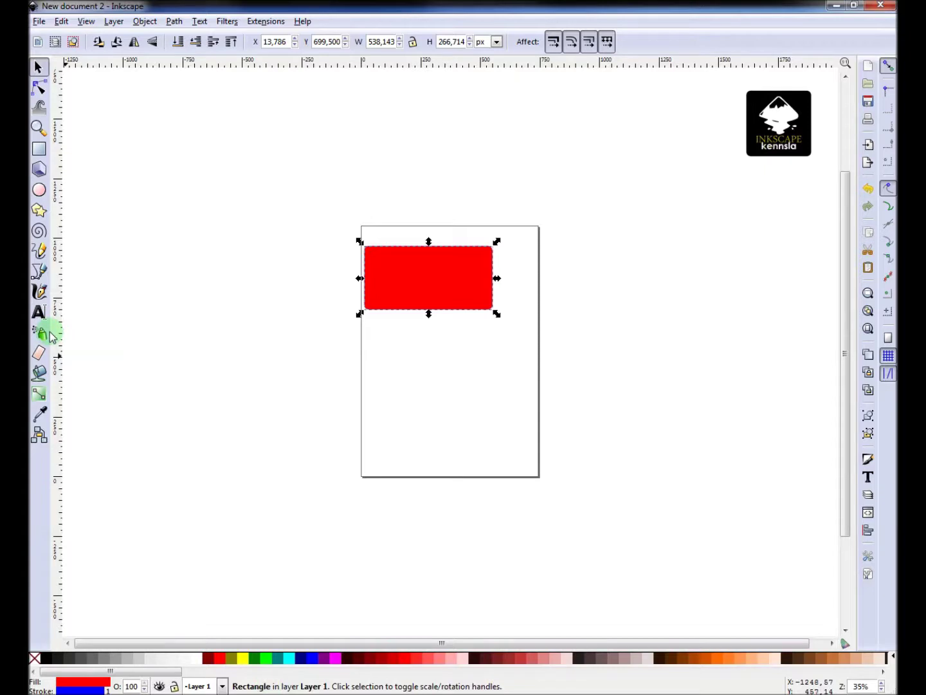
- Draw an upright ellipse about 575 px tall overlapping the rectangle's right end
left_click(39, 189)
left_click_drag(473, 208, 563, 344)
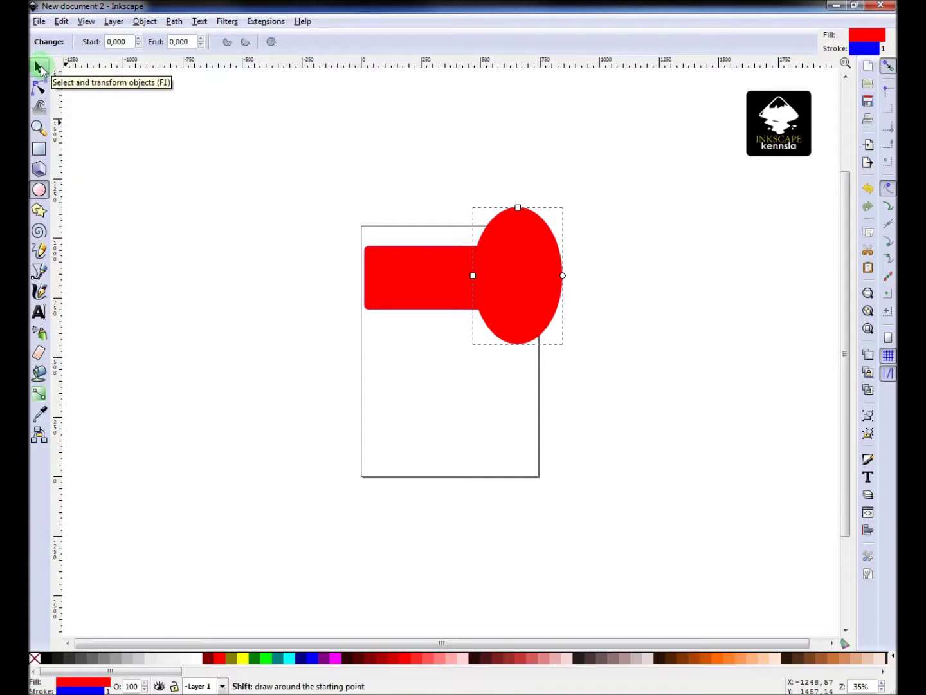
left_click(38, 67)
- Group the ellipse with the rectangle and clear the selection
left_click(426, 284, "shift")
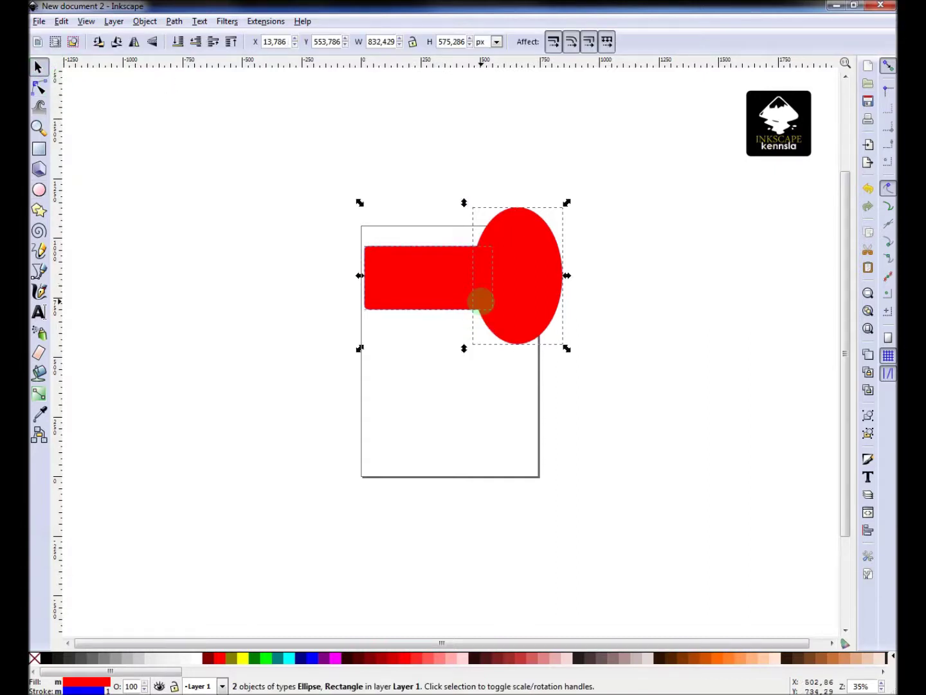
key("ctrl+g")
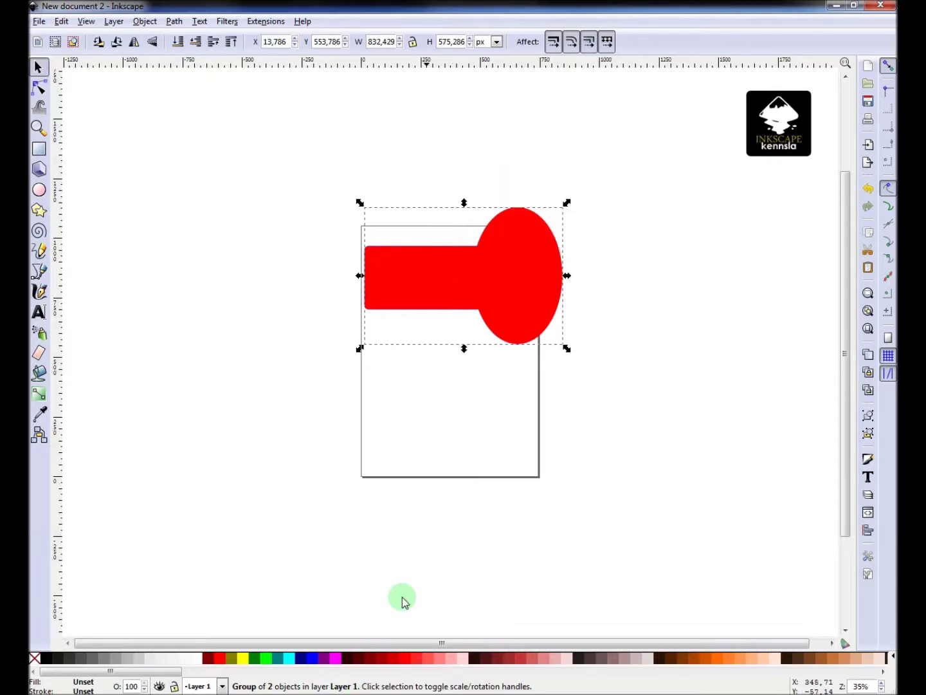
left_click(460, 426)
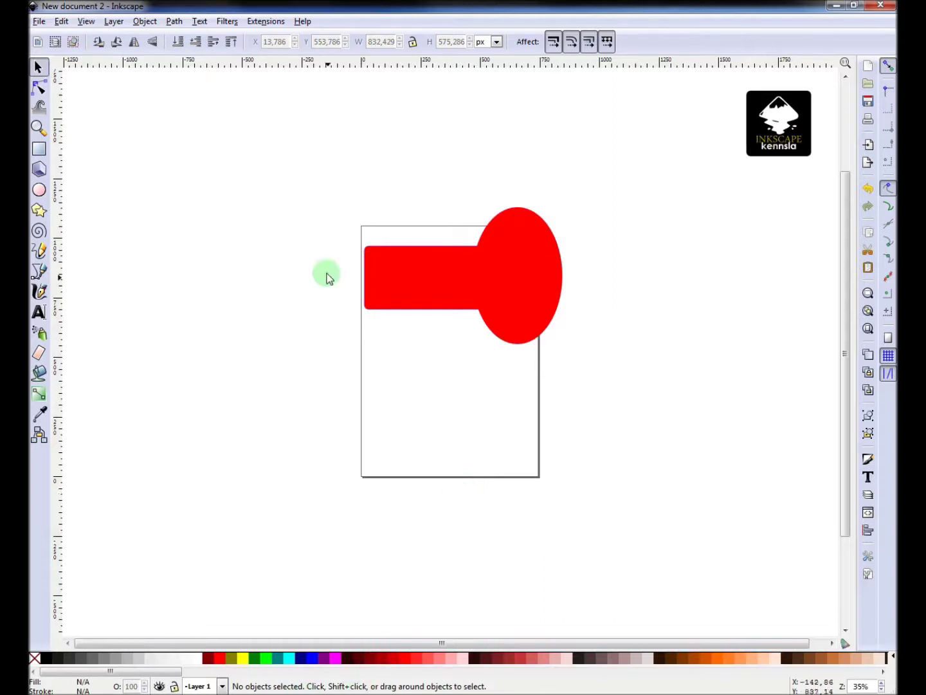
- Ungroup the ellipse and rectangle, and select the rectangle on its own to check that they are separate
left_click_drag(332, 189, 615, 409)
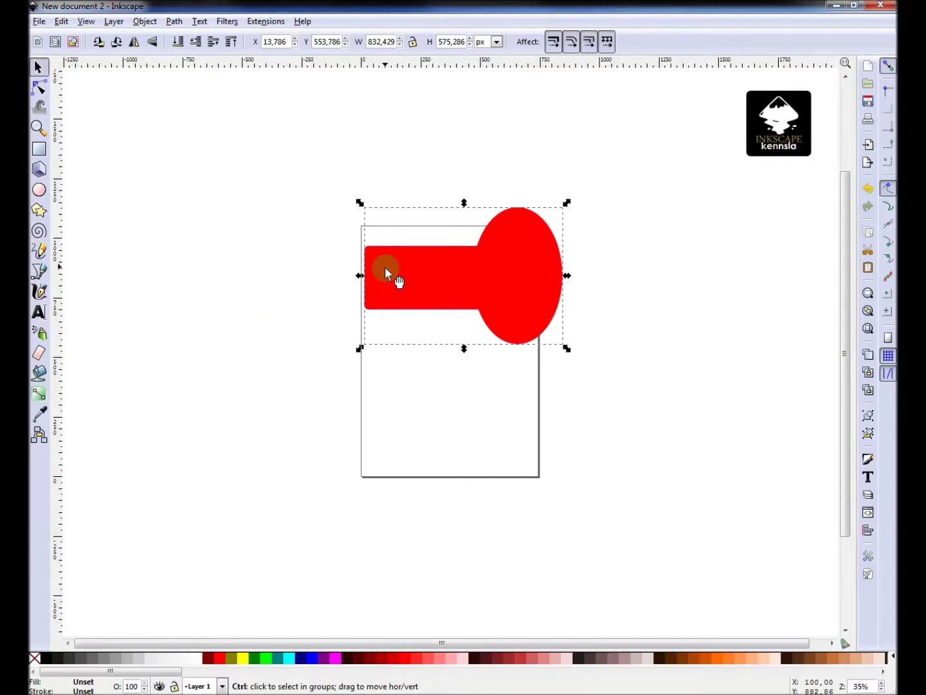
key("ctrl+shift+g")
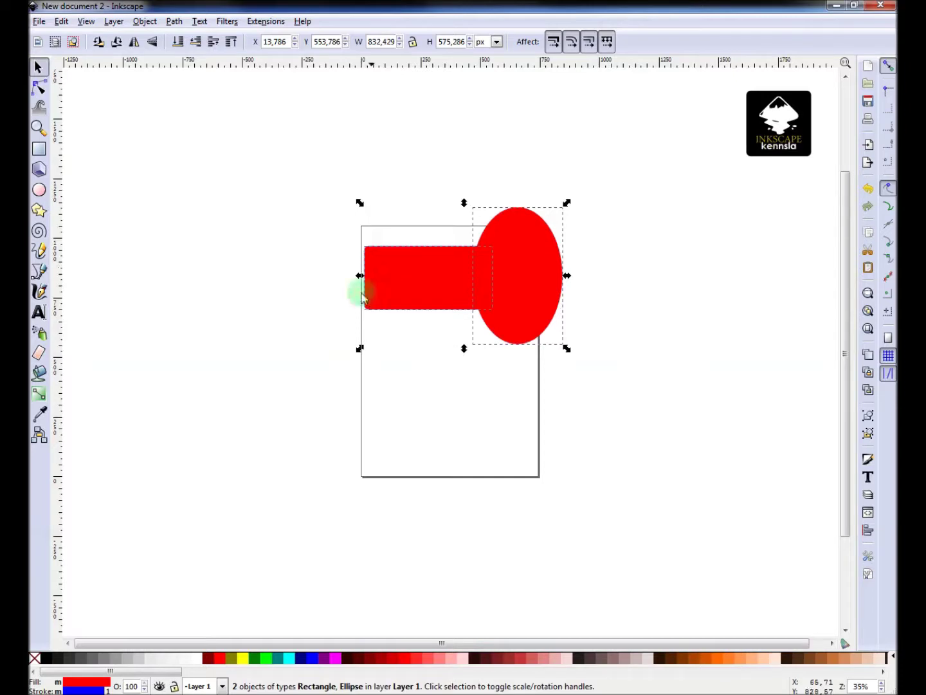
left_click(410, 276)
left_click(370, 418)
left_click(408, 281)
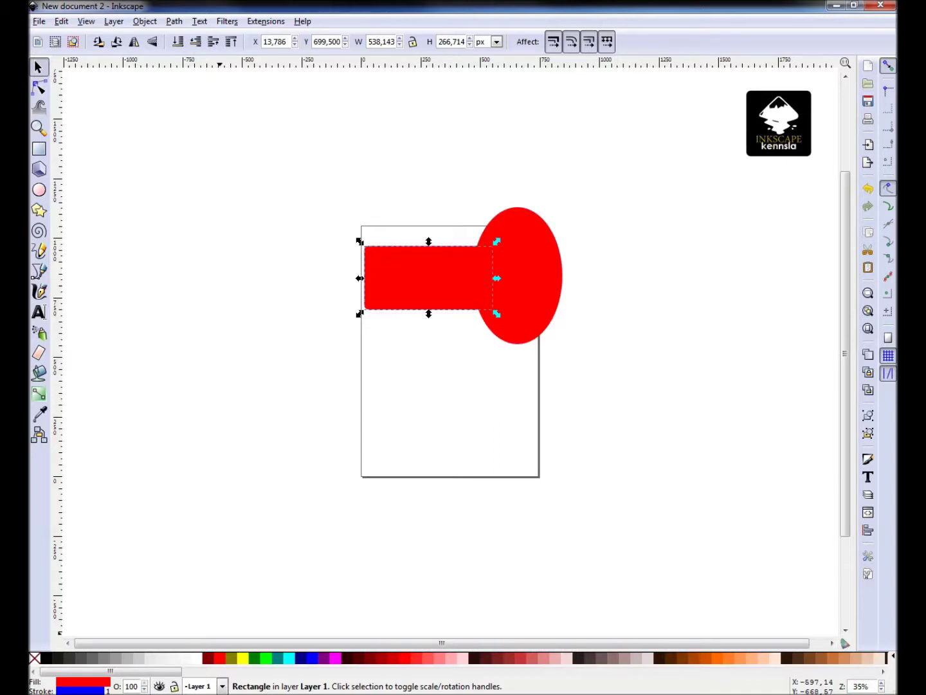
left_click(461, 197)
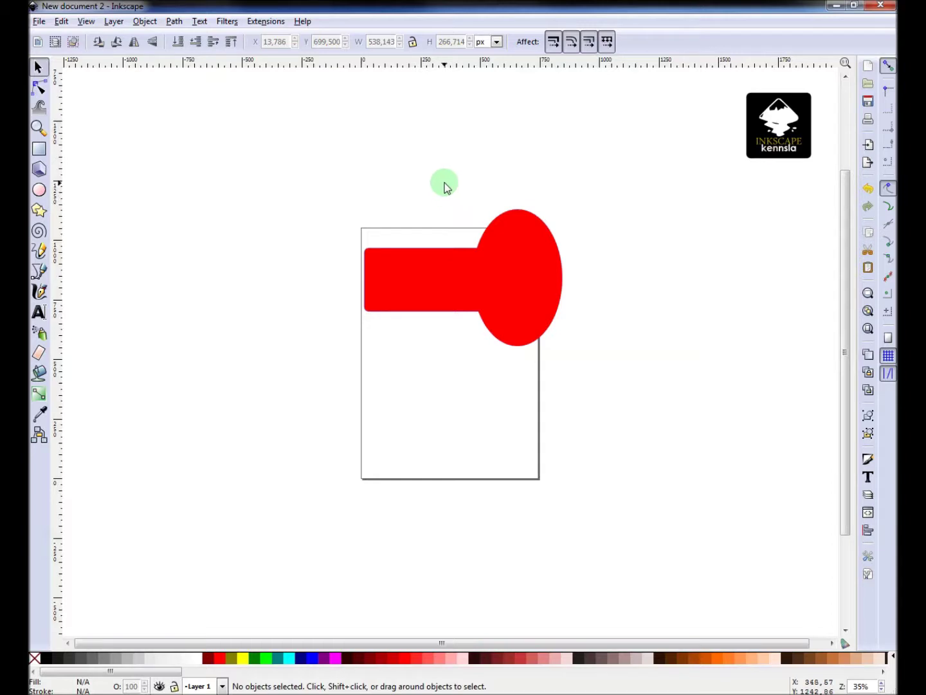
left_click(86, 22)
mouse_move(119, 139)
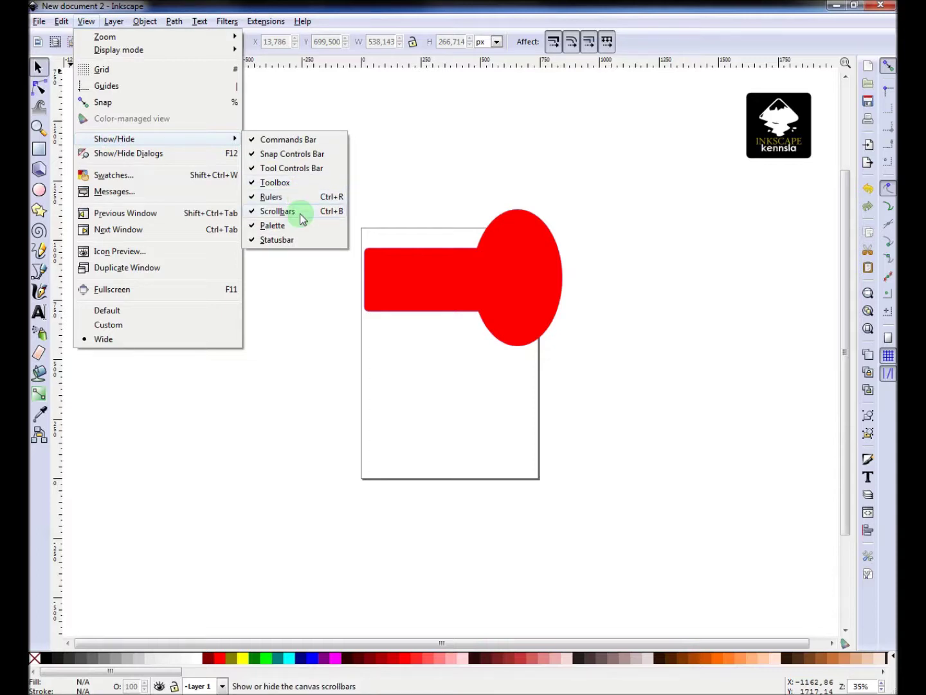
left_click(332, 82)
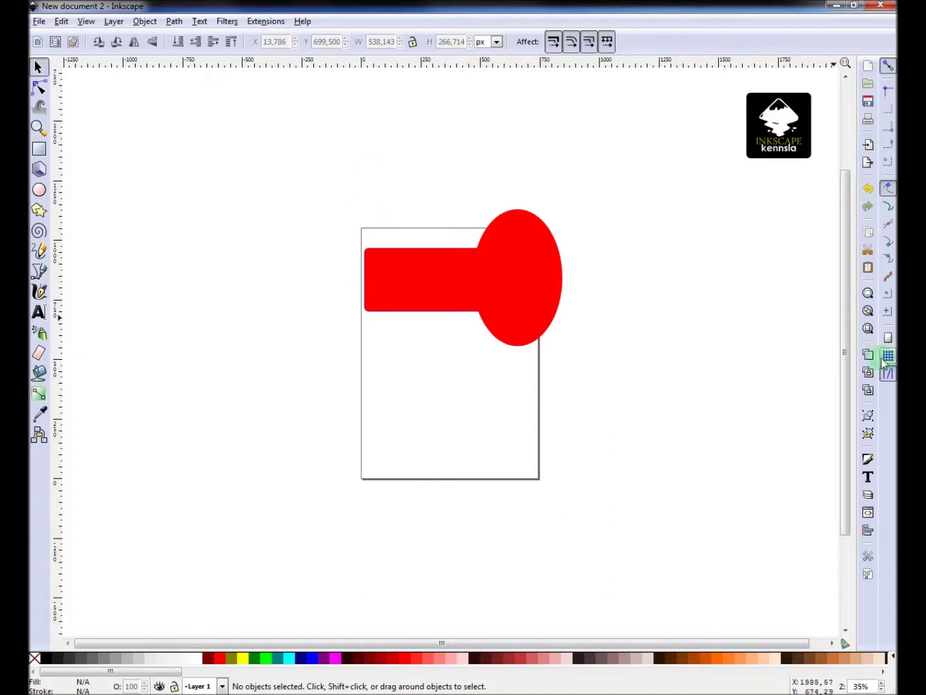
mouse_move(847, 378)
left_mouse_down()
mouse_move(845, 268)
mouse_move(840, 523)
mouse_move(843, 282)
mouse_move(834, 399)
mouse_move(842, 372)
mouse_move(845, 394)
mouse_move(846, 385)
left_mouse_up()
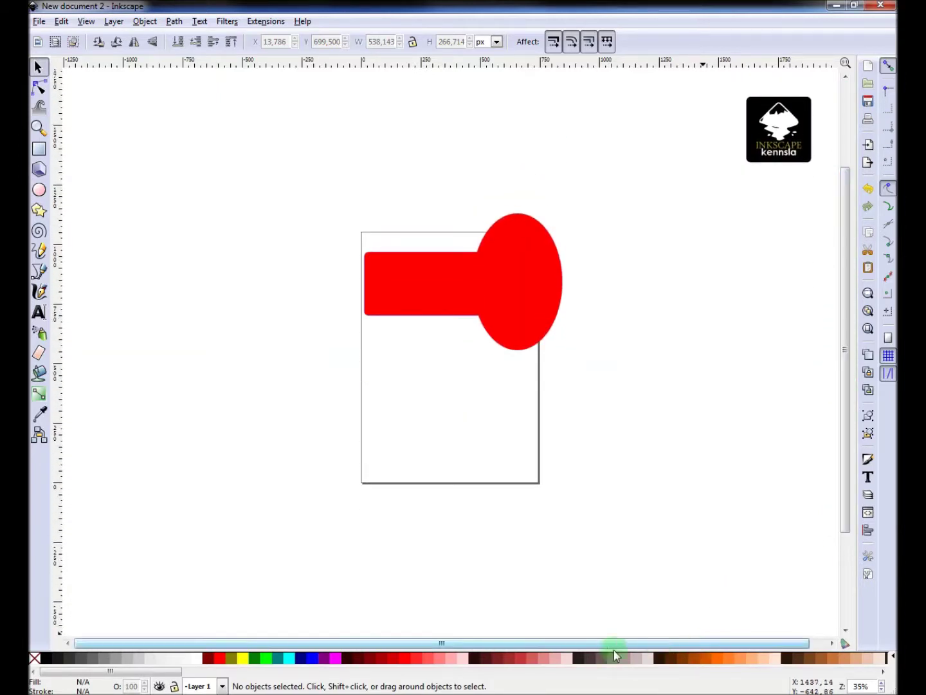
left_click_drag(614, 652, 515, 642)
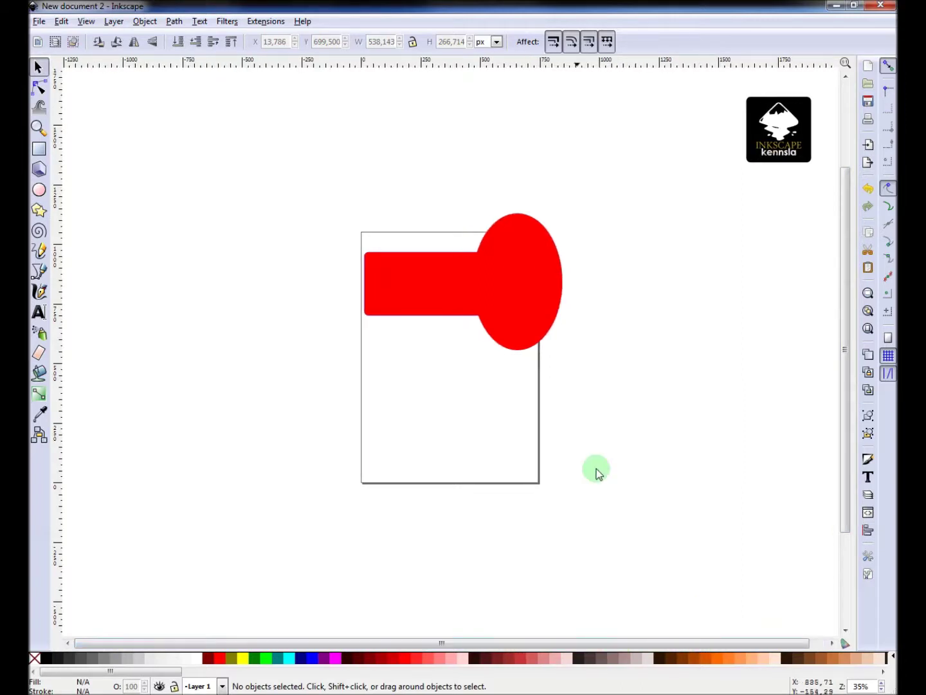
mouse_move(843, 327)
left_mouse_down()
mouse_move(846, 351)
mouse_move(846, 329)
left_mouse_up()
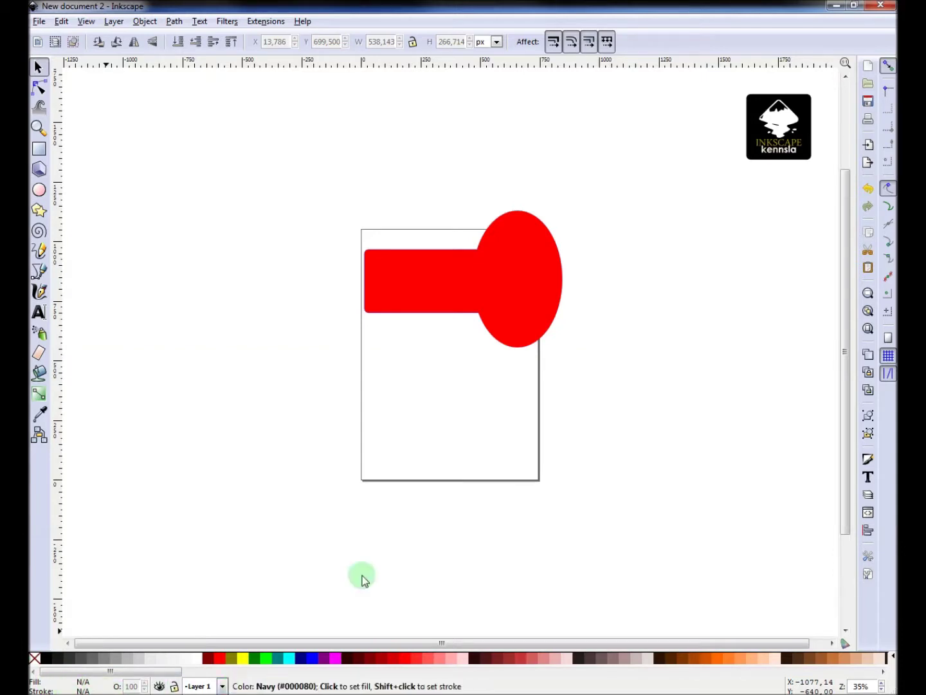
- Select the red rectangle on the page
left_click(439, 310)
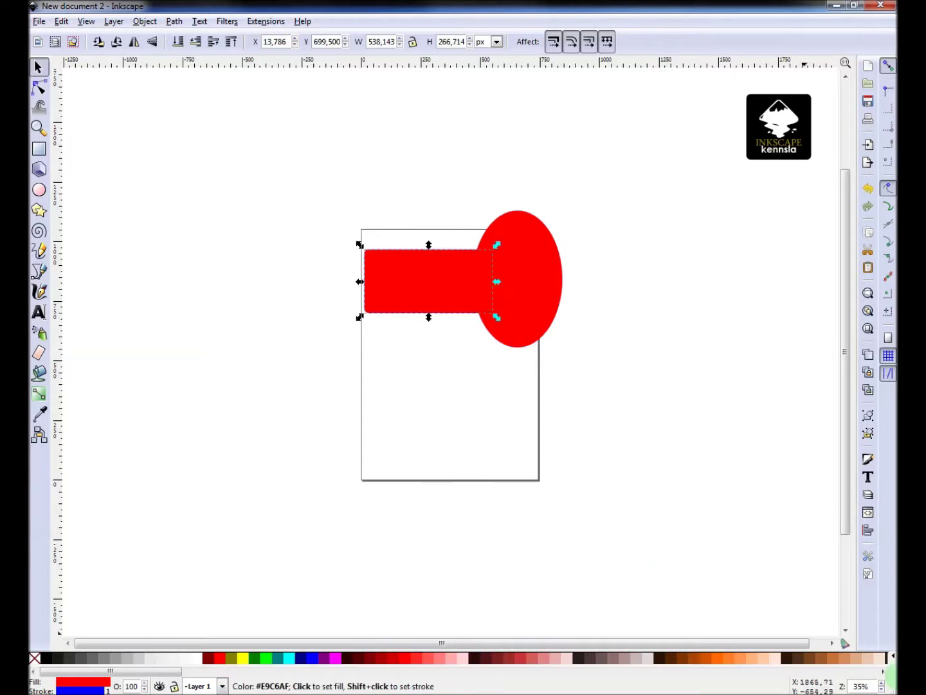